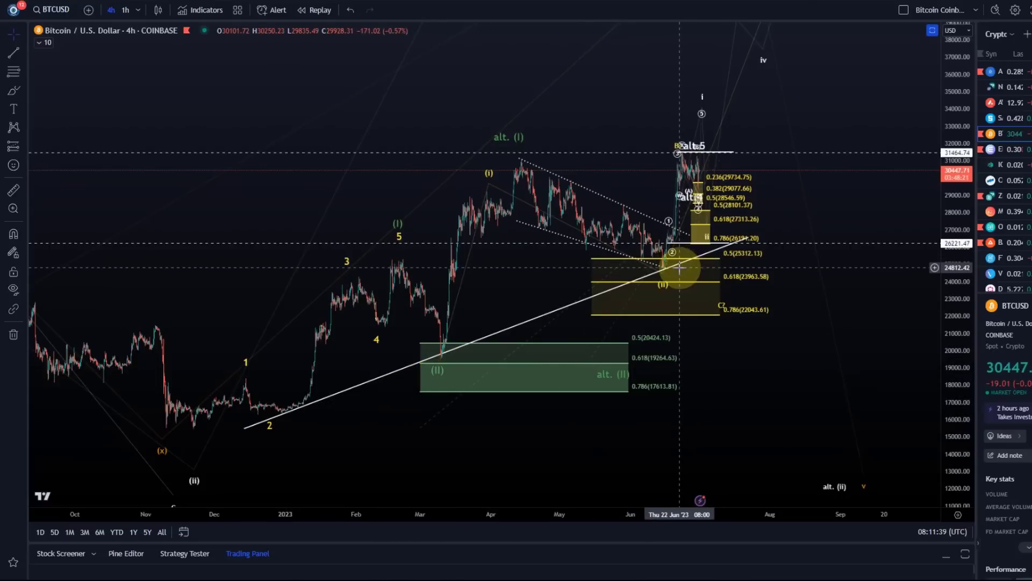
# - Pan across the chart to review the projected wave path and (III), (IV) targets through September
pyautogui.moveTo(666, 277); pyautogui.dragTo(664, 285)
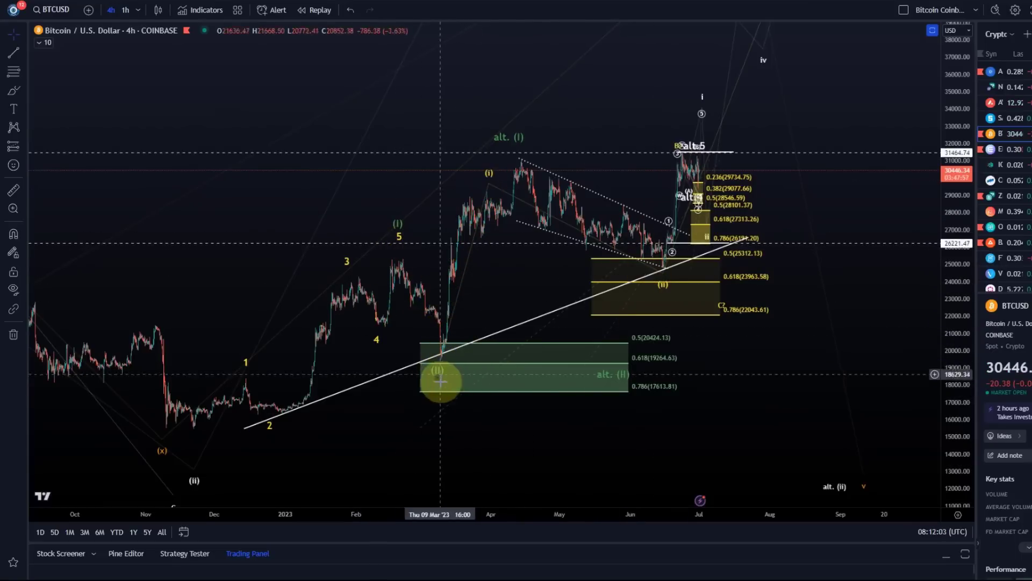
pyautogui.moveTo(824, 46); pyautogui.dragTo(844, 115)
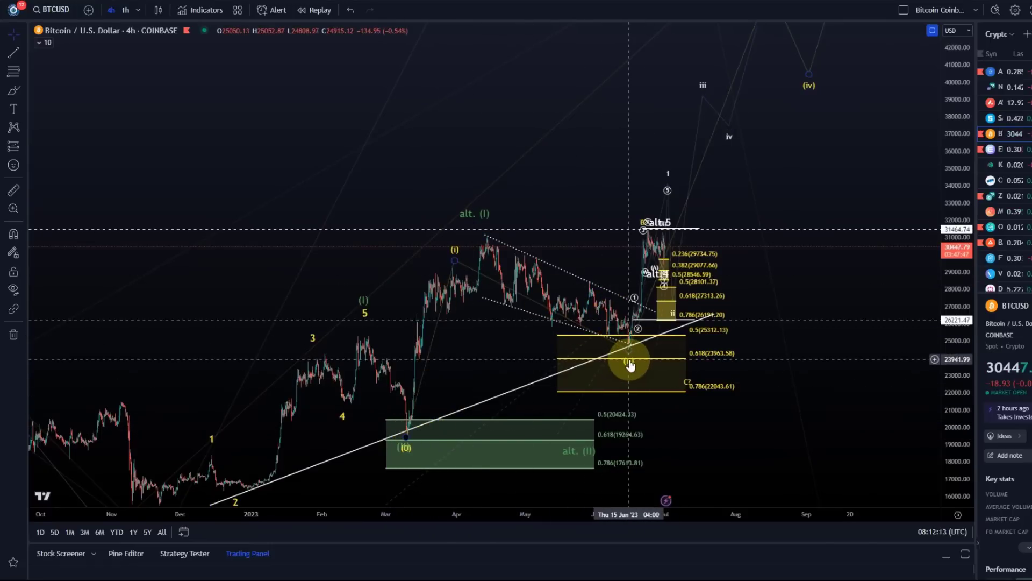
pyautogui.moveTo(745, 120); pyautogui.dragTo(696, 285)
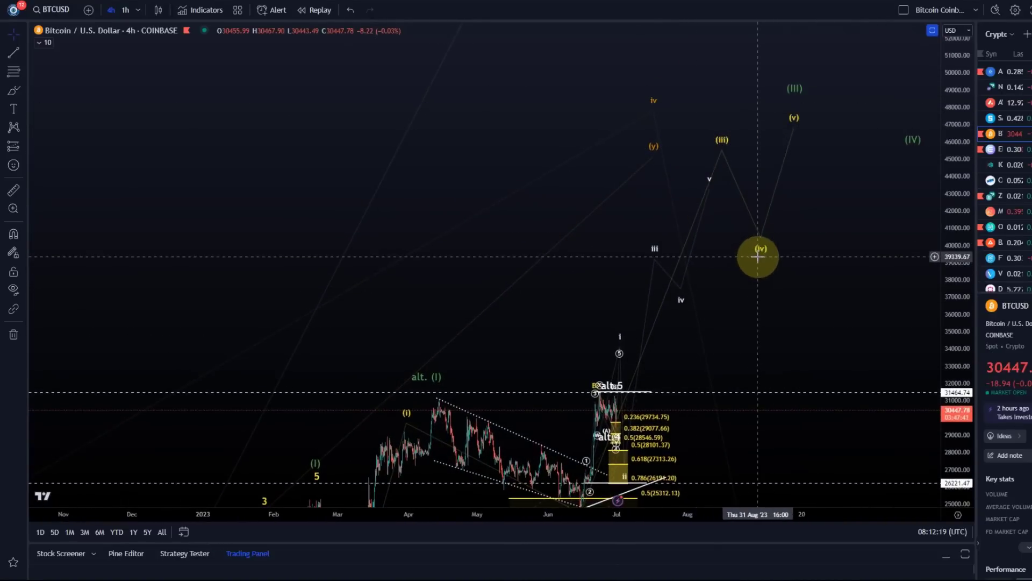
pyautogui.moveTo(812, 162); pyautogui.dragTo(698, 209)
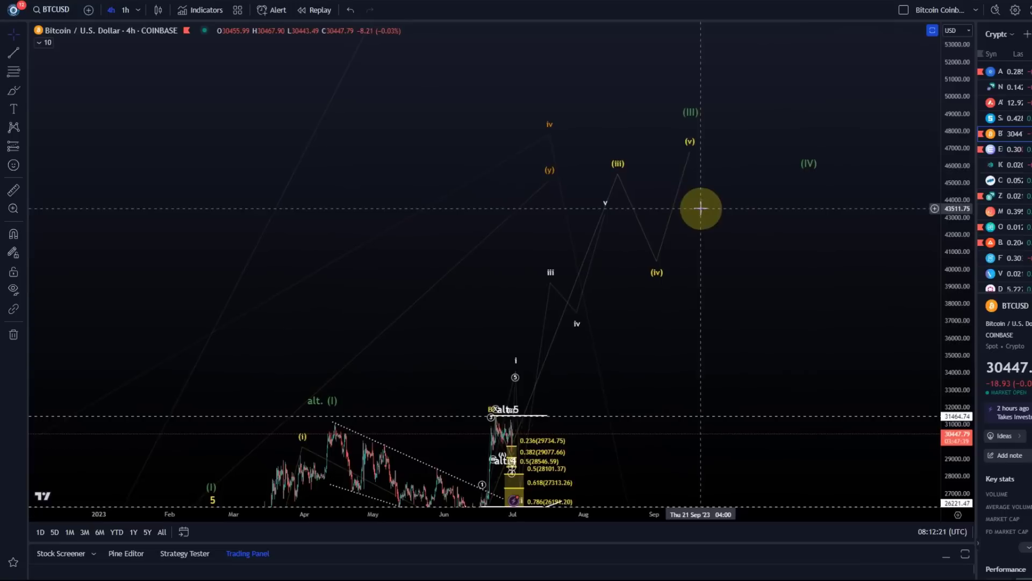
pyautogui.moveTo(882, 121); pyautogui.dragTo(904, 107)
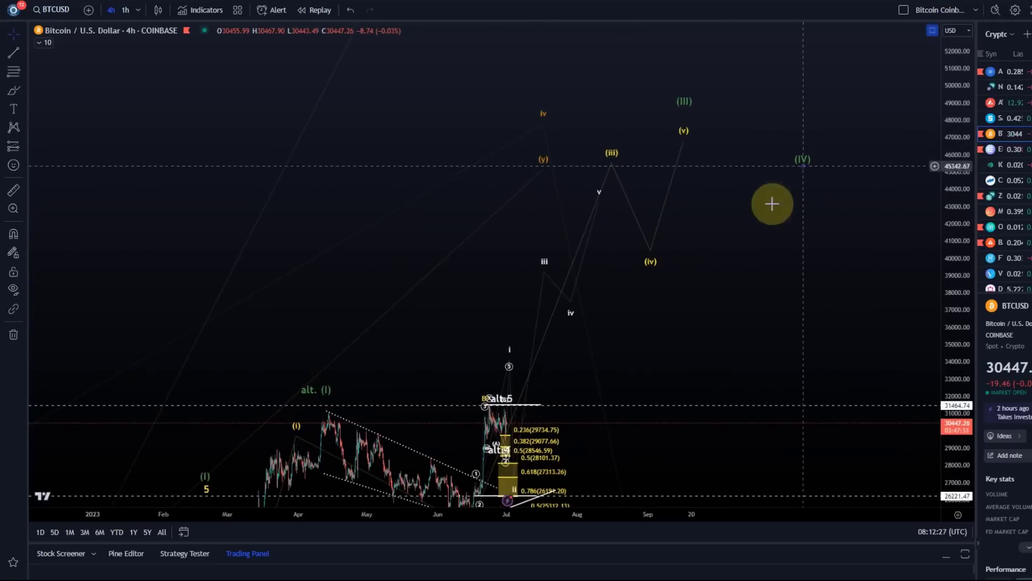
pyautogui.moveTo(703, 302); pyautogui.dragTo(845, 125)
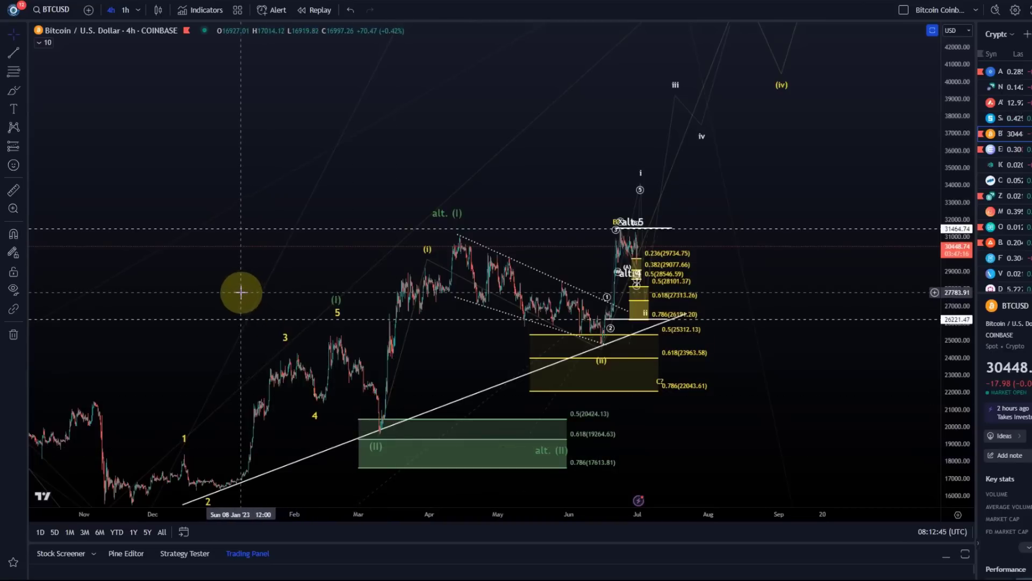
pyautogui.moveTo(260, 270); pyautogui.dragTo(319, 219)
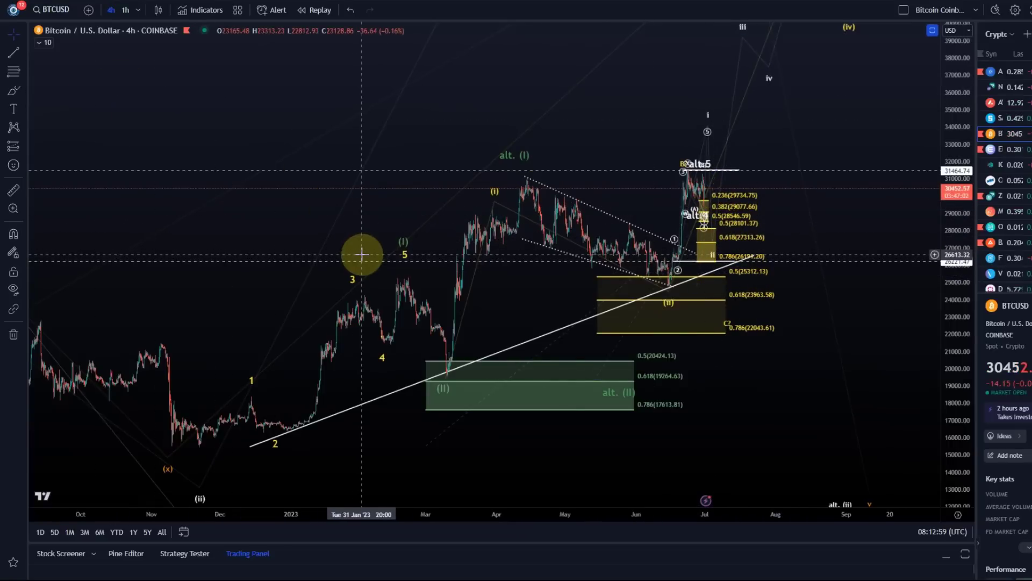
pyautogui.scroll(-2, 362, 254)
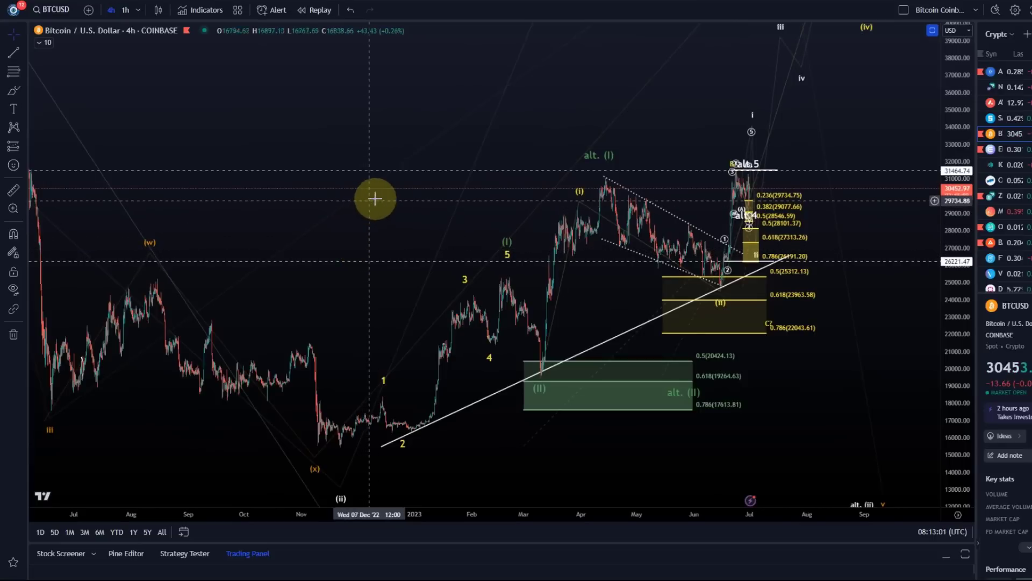
pyautogui.scroll(-2, 475, 155)
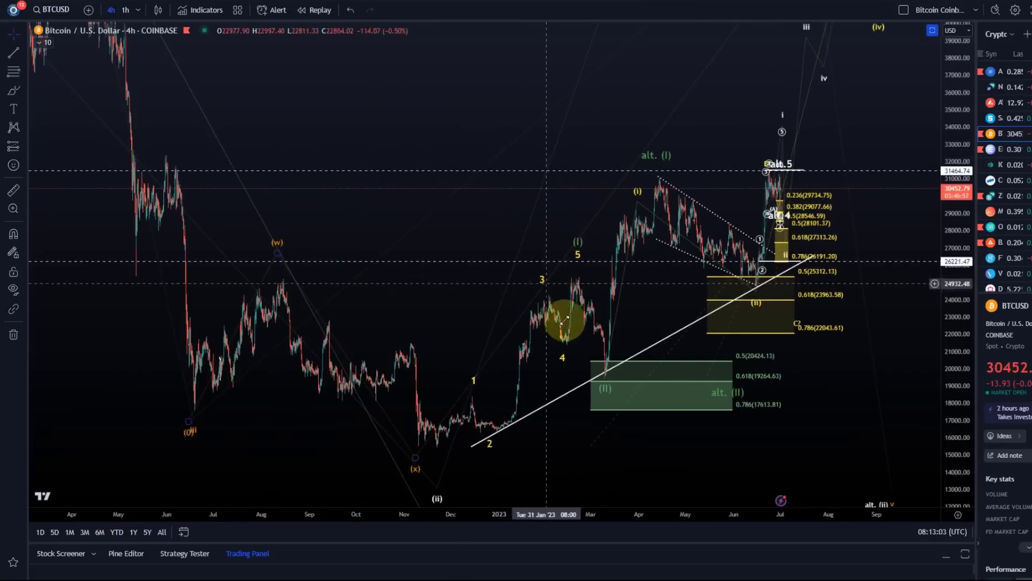
pyautogui.moveTo(855, 431); pyautogui.dragTo(758, 431)
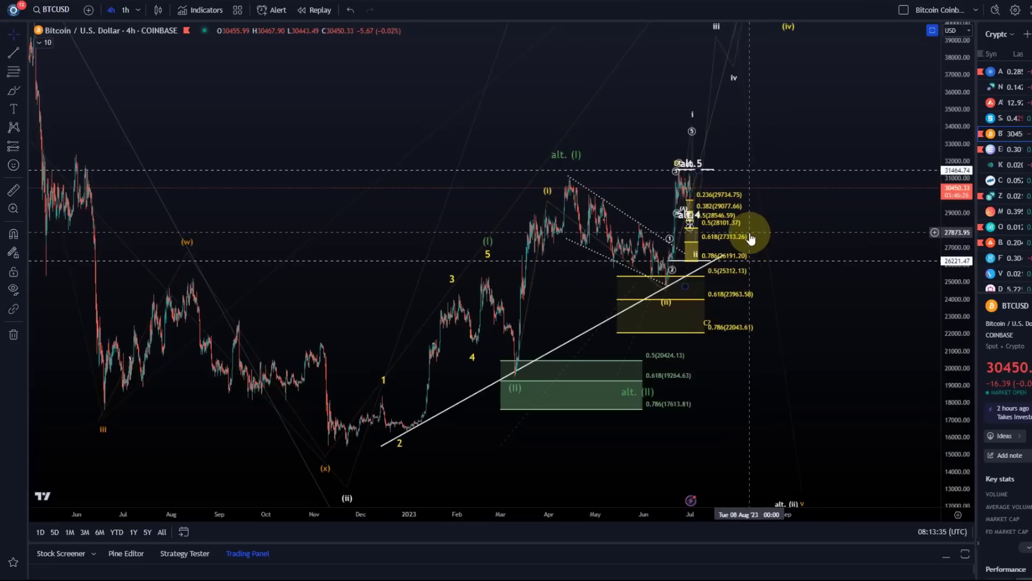
# - Brush red lines tracing the swings, a '4' at the recent high and a falling path, then undo once
pyautogui.click(14, 92)
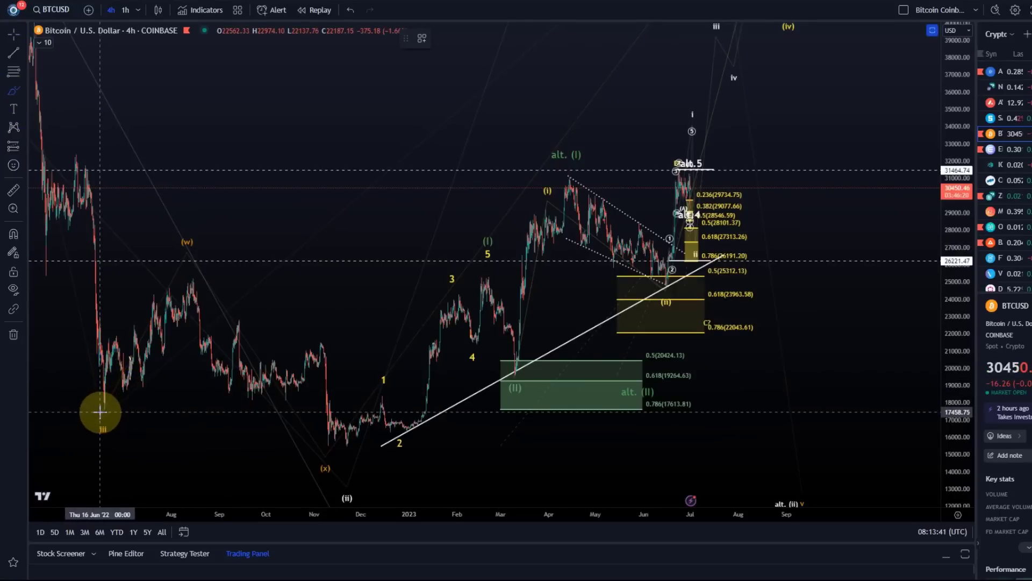
pyautogui.moveTo(101, 412)
pyautogui.mouseDown()
pyautogui.moveTo(188, 282)
pyautogui.moveTo(318, 422)
pyautogui.moveTo(376, 420)
pyautogui.moveTo(534, 240)
pyautogui.moveTo(663, 167)
pyautogui.mouseUp()
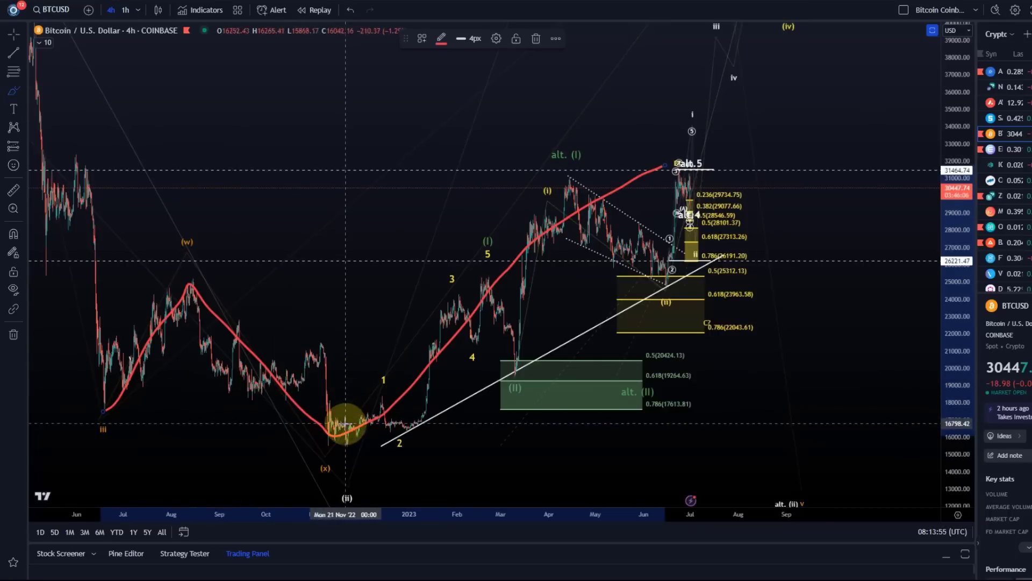
pyautogui.moveTo(334, 456)
pyautogui.mouseDown()
pyautogui.moveTo(470, 272)
pyautogui.moveTo(518, 380)
pyautogui.moveTo(557, 353)
pyautogui.moveTo(675, 171)
pyautogui.mouseUp()
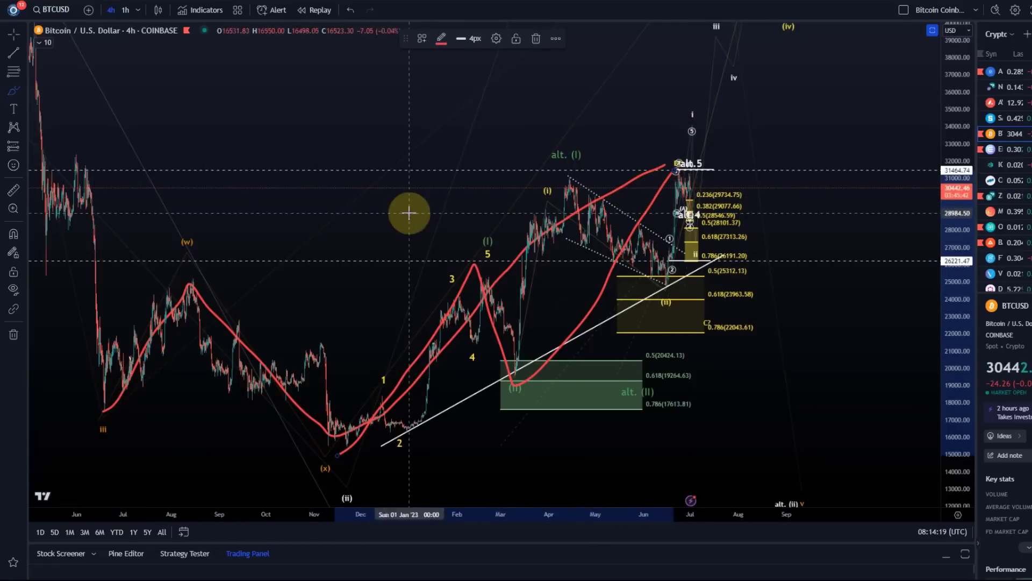
pyautogui.moveTo(651, 102)
pyautogui.mouseDown()
pyautogui.moveTo(651, 115)
pyautogui.moveTo(683, 128)
pyautogui.moveTo(675, 172)
pyautogui.mouseUp()
pyautogui.moveTo(690, 210)
pyautogui.mouseDown()
pyautogui.moveTo(783, 252)
pyautogui.moveTo(844, 346)
pyautogui.moveTo(882, 502)
pyautogui.mouseUp()
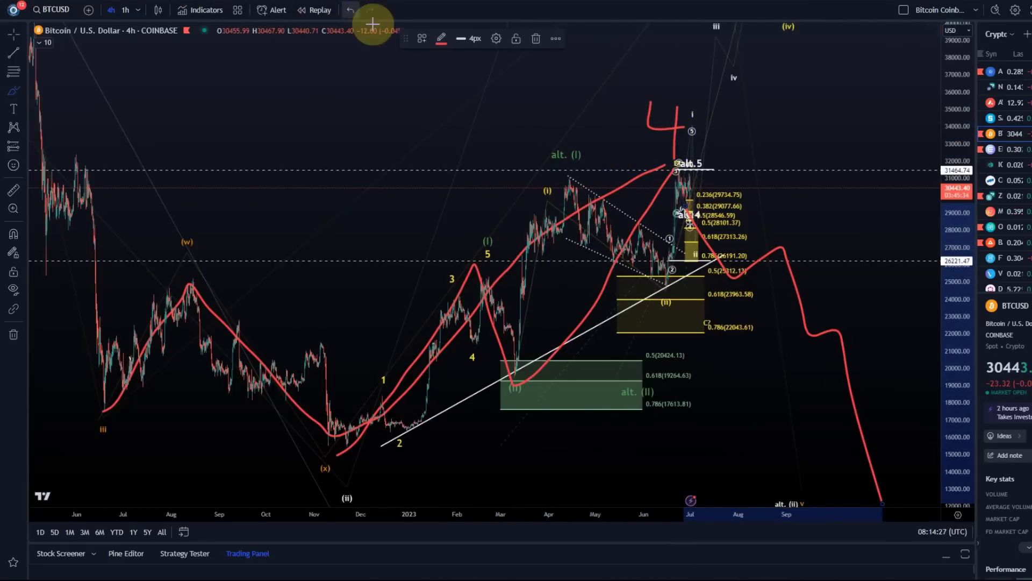
pyautogui.click(342, 13)
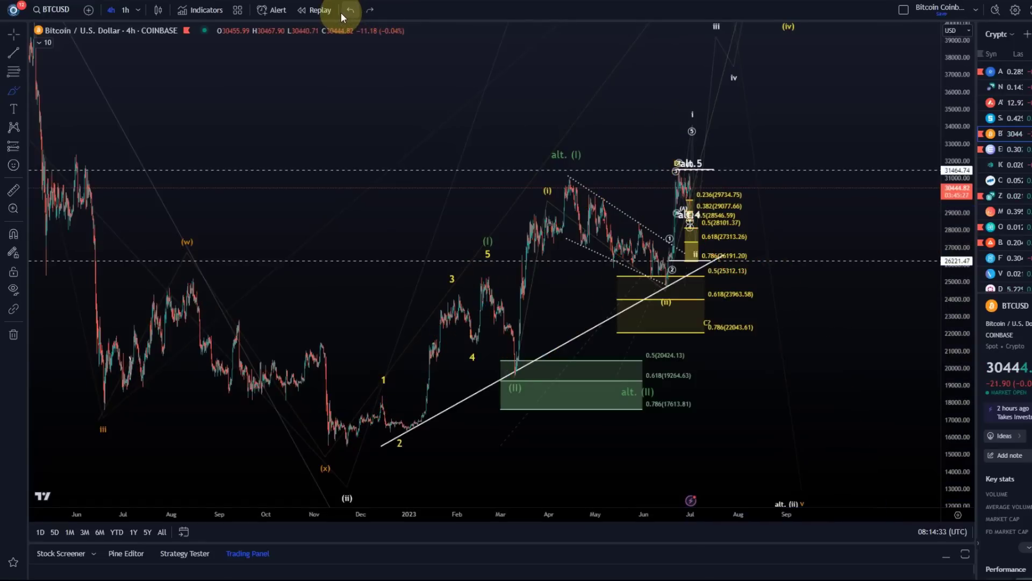
# - Undo the long red tracing, then pan to February–April to review the wave count
pyautogui.click(341, 12)
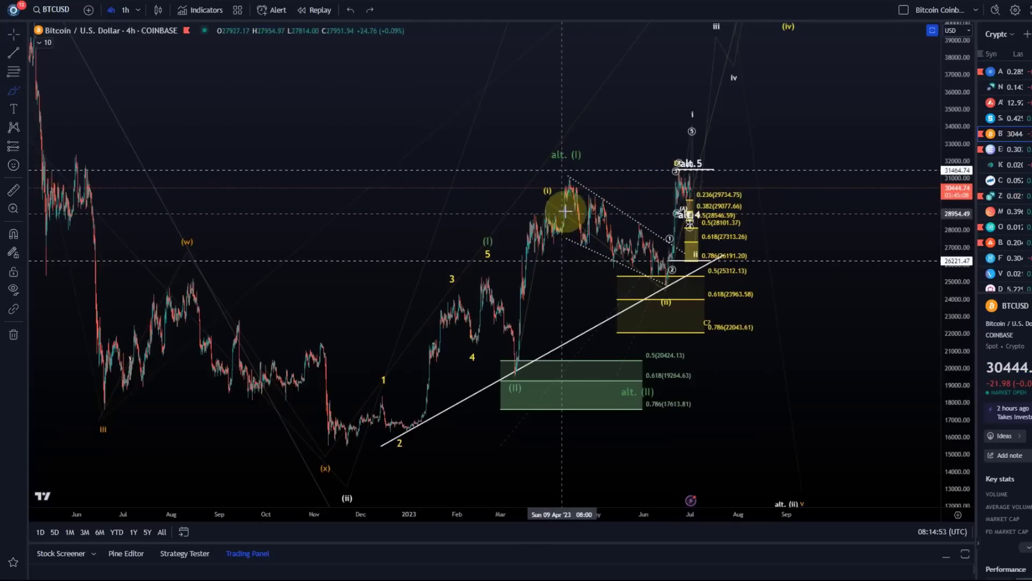
pyautogui.scroll(5, 741, 249)
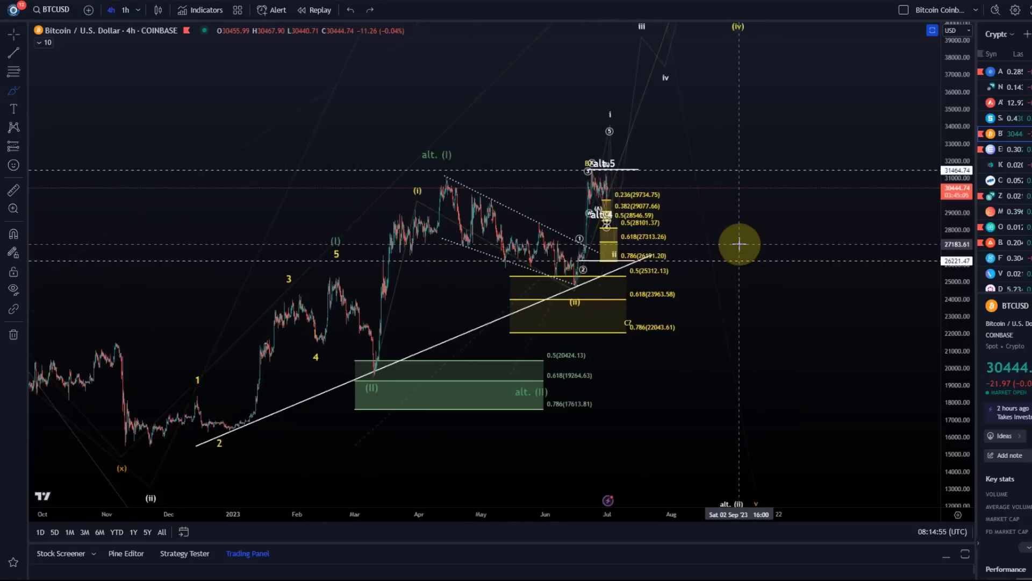
pyautogui.moveTo(491, 209); pyautogui.dragTo(776, 292)
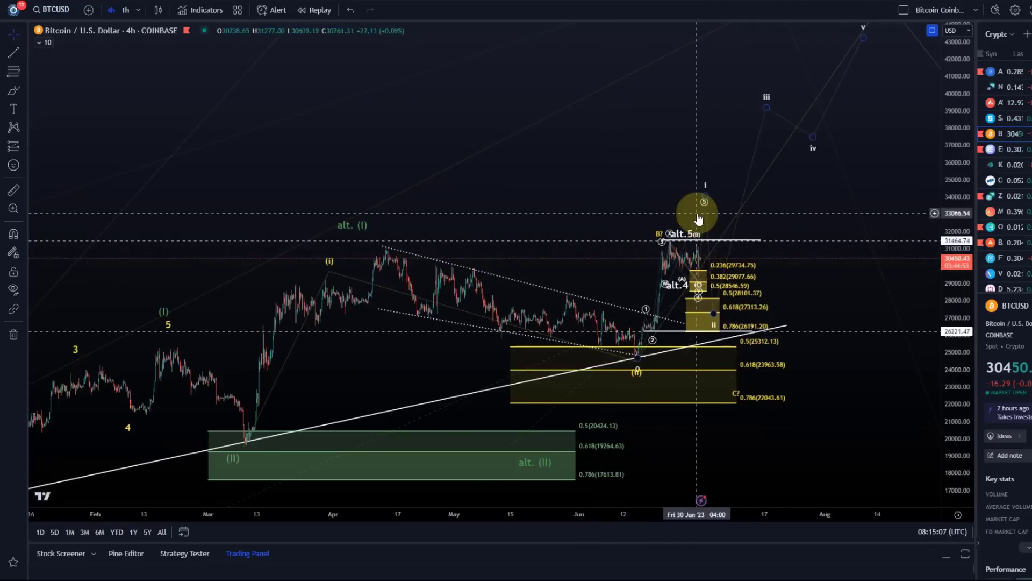
pyautogui.scroll(-5, 698, 217)
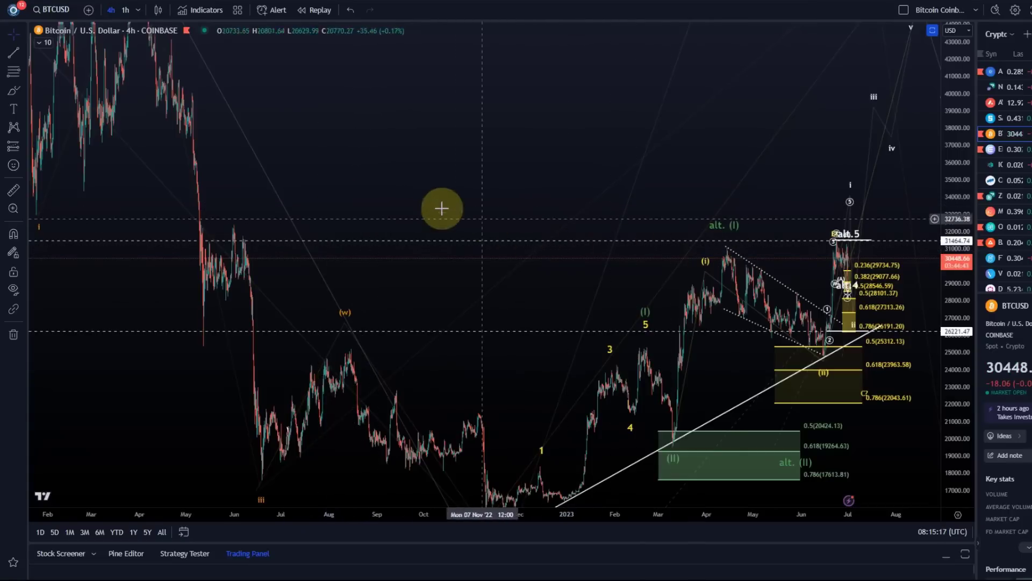
pyautogui.moveTo(431, 166); pyautogui.dragTo(447, 225)
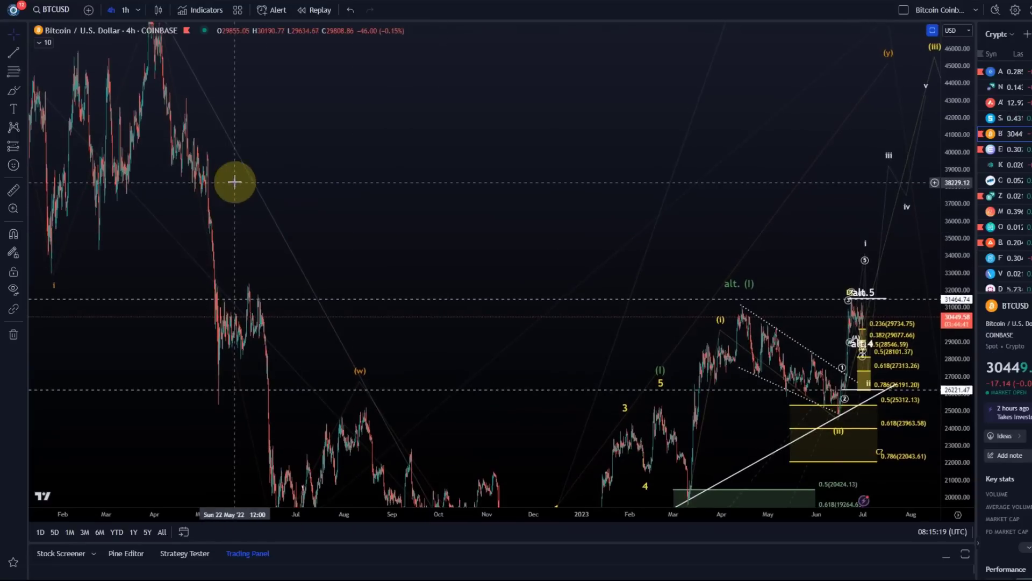
# - Switch BTCUSD to the 8-hour interval and recentre the wave drawings
pyautogui.click(134, 22)
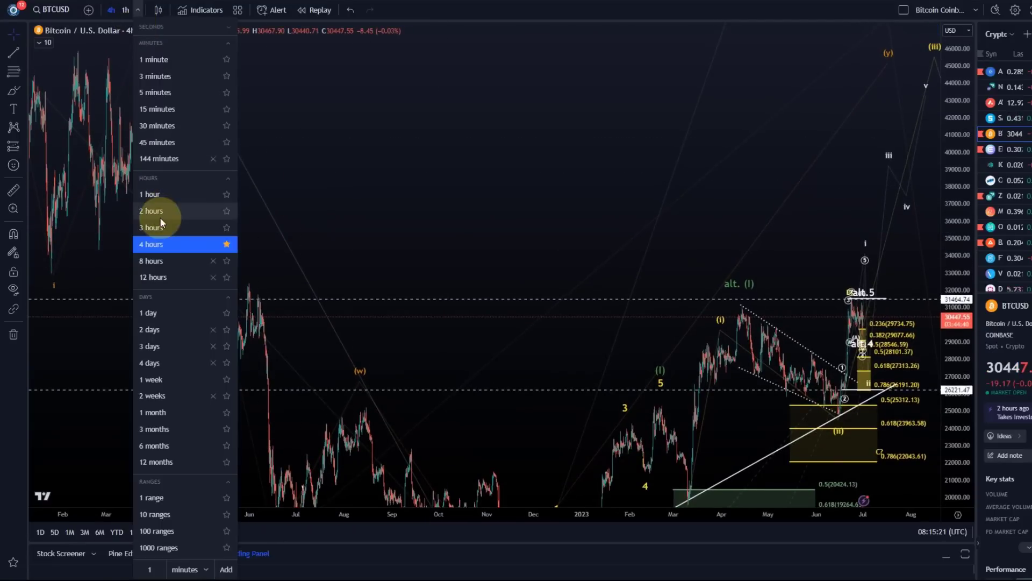
pyautogui.click(167, 260)
pyautogui.moveTo(670, 243); pyautogui.dragTo(508, 131)
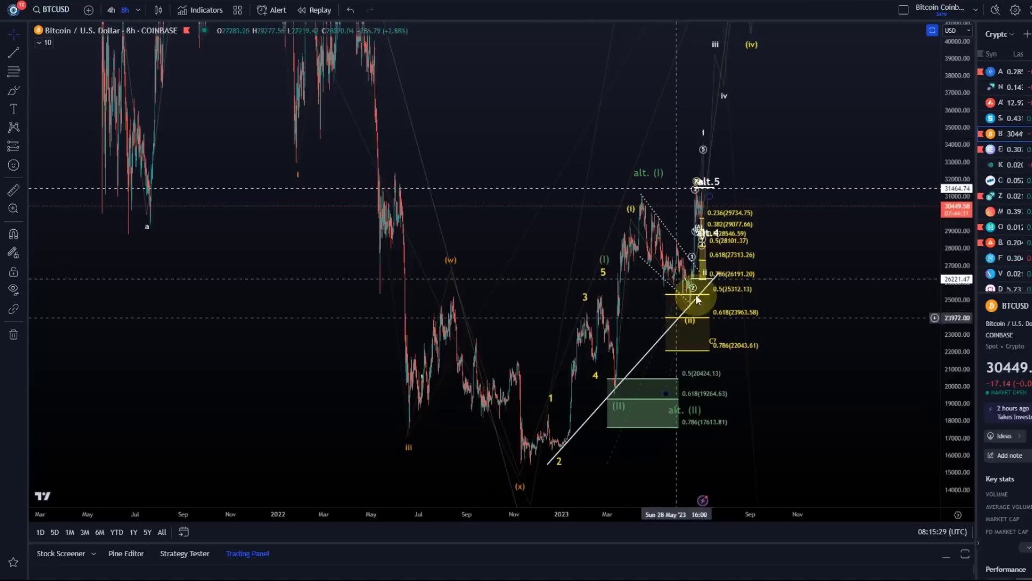
# - Compress the 8-hour price scale so projected waves (III) and (IV) above 46000 are visible
pyautogui.moveTo(557, 139); pyautogui.dragTo(600, 198)
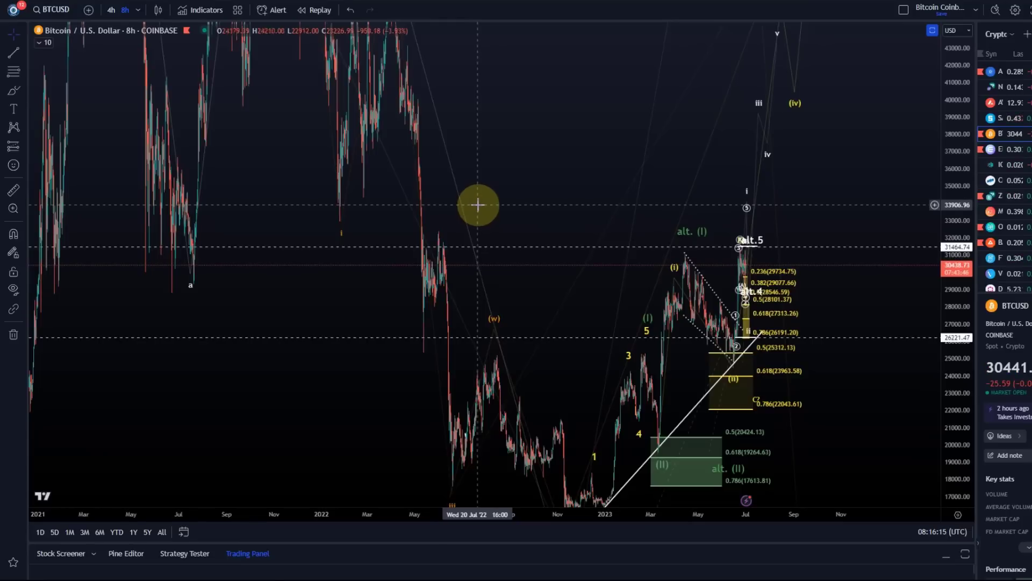
pyautogui.rightClick(525, 170)
pyautogui.click(517, 147)
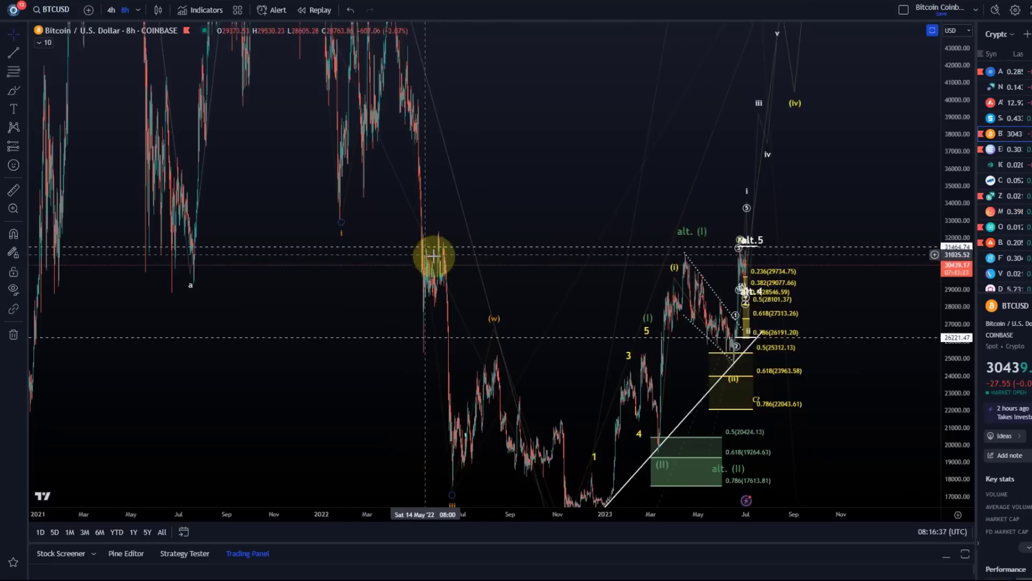
pyautogui.moveTo(952, 120); pyautogui.dragTo(953, 271)
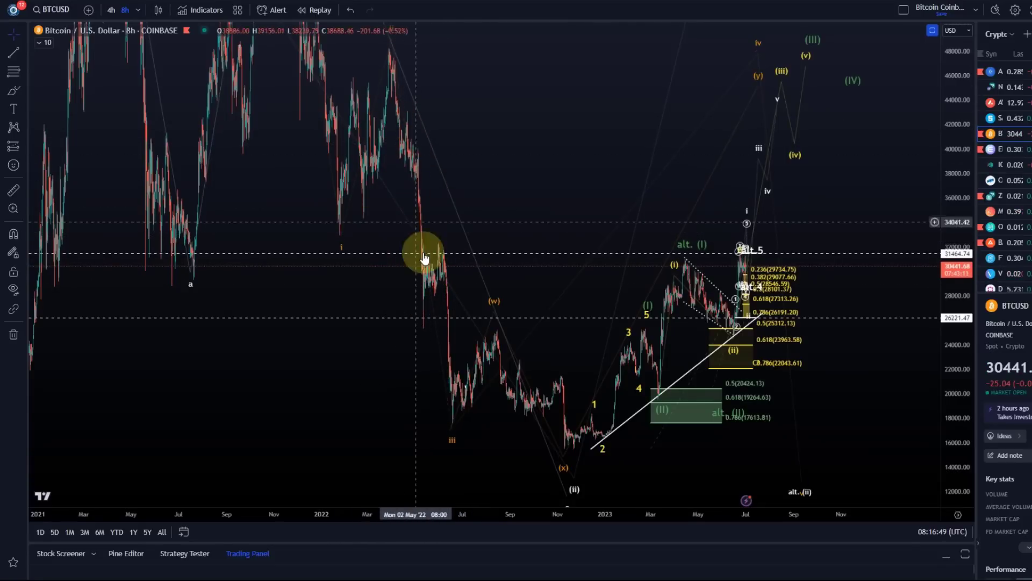
pyautogui.moveTo(392, 224); pyautogui.dragTo(791, 253)
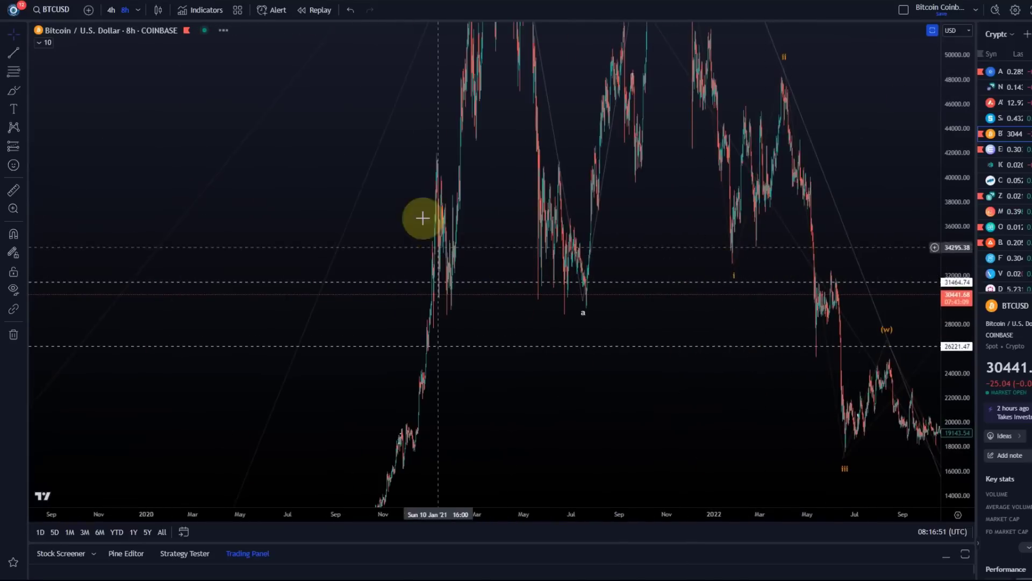
pyautogui.moveTo(670, 267); pyautogui.dragTo(433, 247)
pyautogui.moveTo(615, 228); pyautogui.dragTo(499, 214)
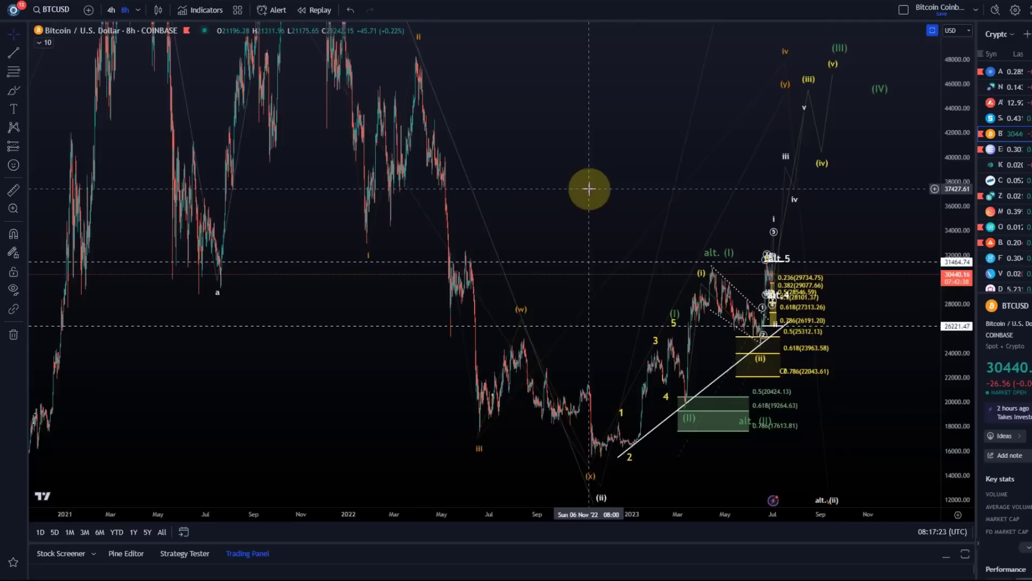
pyautogui.moveTo(589, 188); pyautogui.dragTo(473, 219)
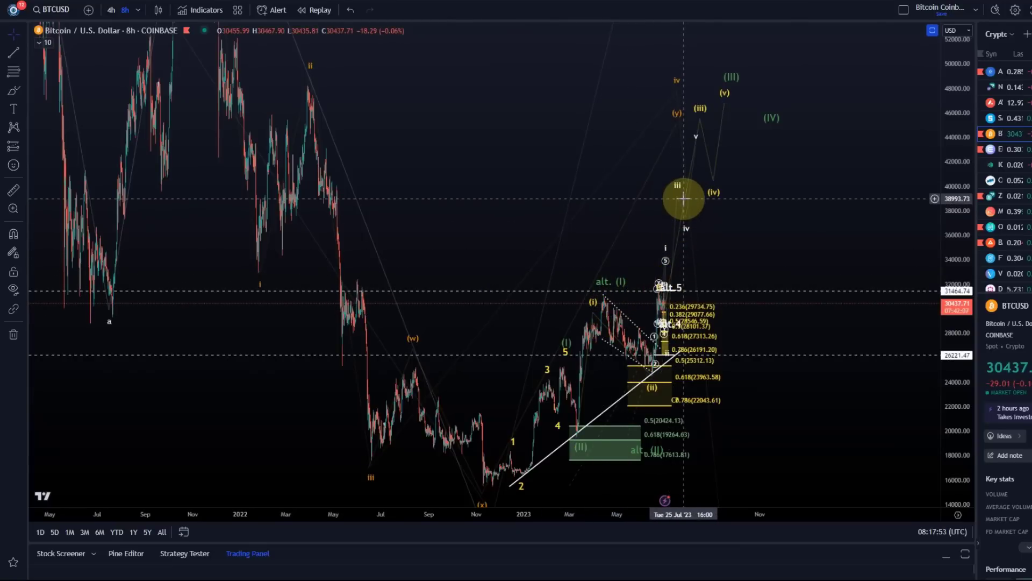
# - Zoom into the June–July 2023 rally, stretch the price scale, and return to the 4h interval
pyautogui.scroll(5, 641, 281)
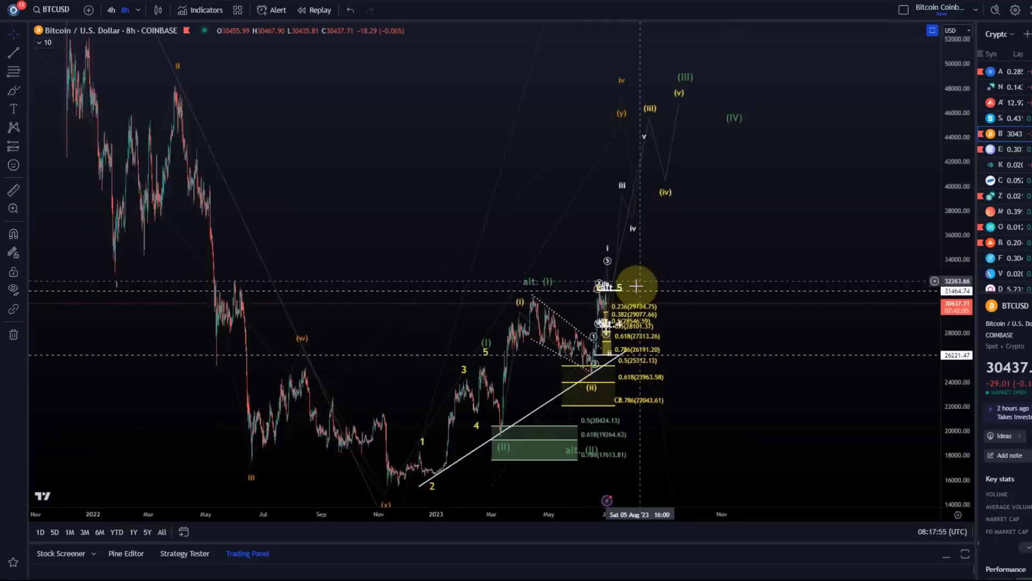
pyautogui.moveTo(728, 184); pyautogui.dragTo(973, 311)
pyautogui.moveTo(898, 339); pyautogui.dragTo(835, 370)
pyautogui.scroll(3, 823, 366)
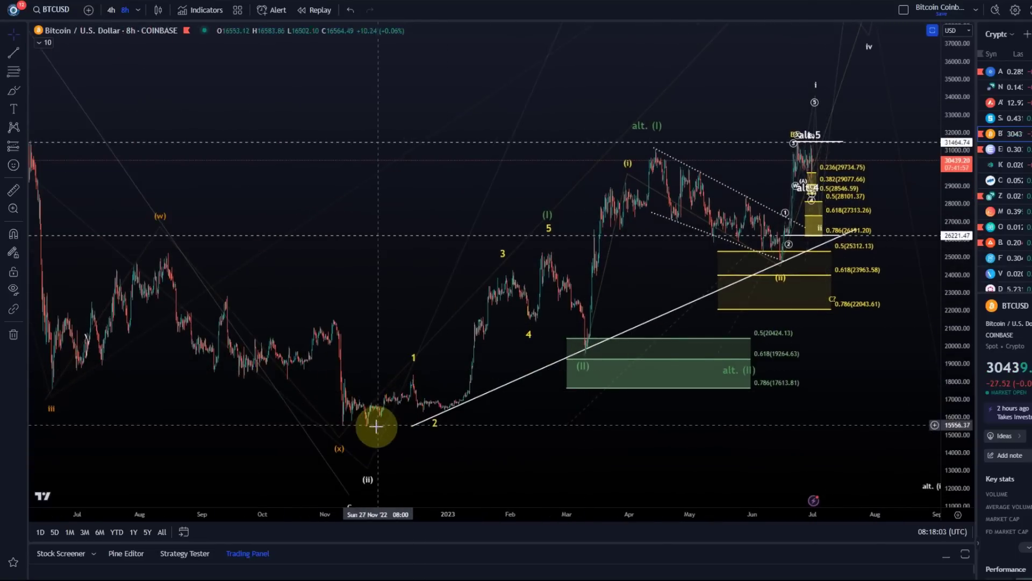
pyautogui.scroll(3, 567, 238)
pyautogui.scroll(3, 567, 237)
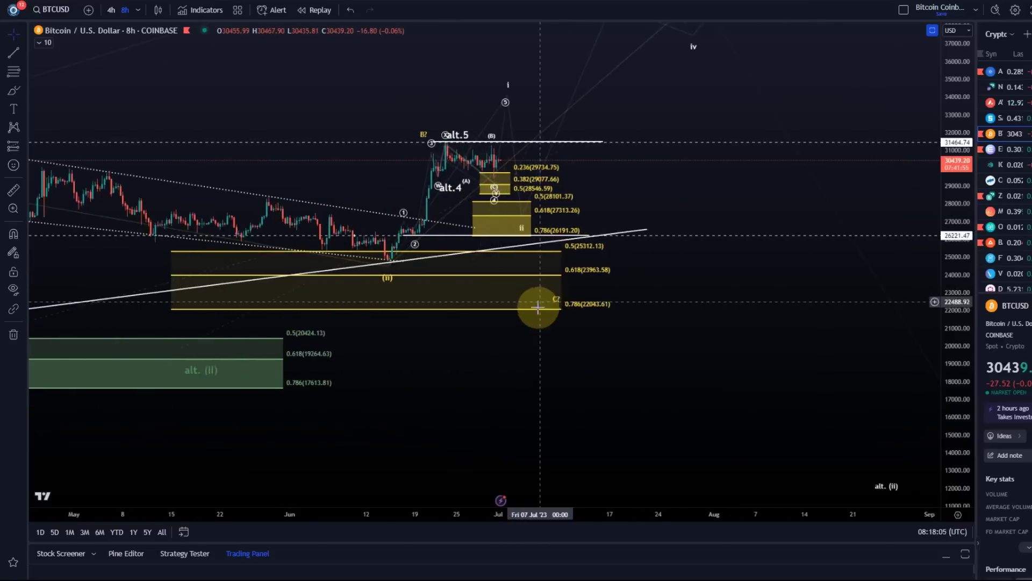
pyautogui.moveTo(491, 369); pyautogui.dragTo(995, 421)
pyautogui.moveTo(966, 363); pyautogui.dragTo(982, 132)
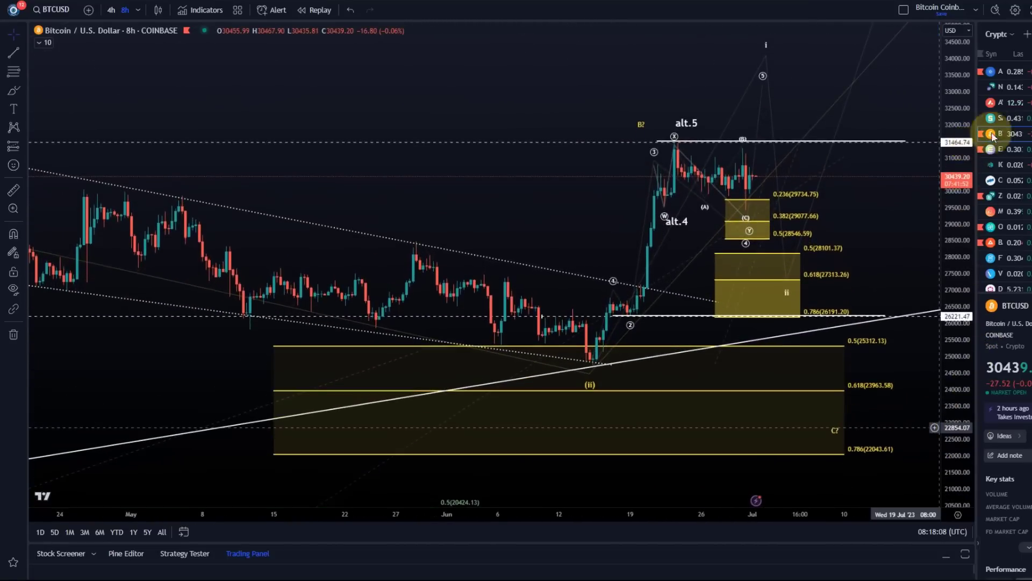
pyautogui.click(111, 11)
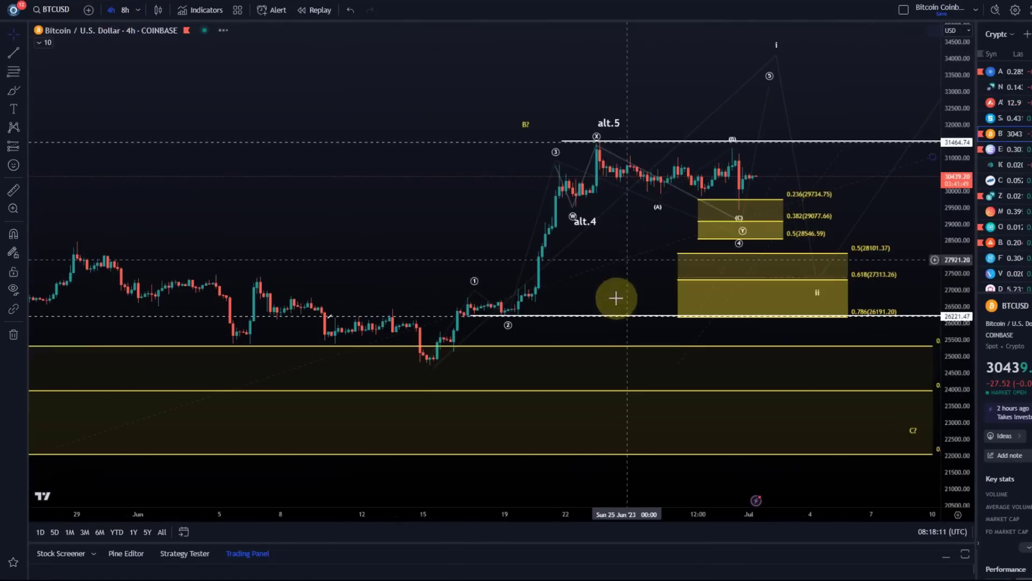
pyautogui.moveTo(472, 247); pyautogui.dragTo(286, 327)
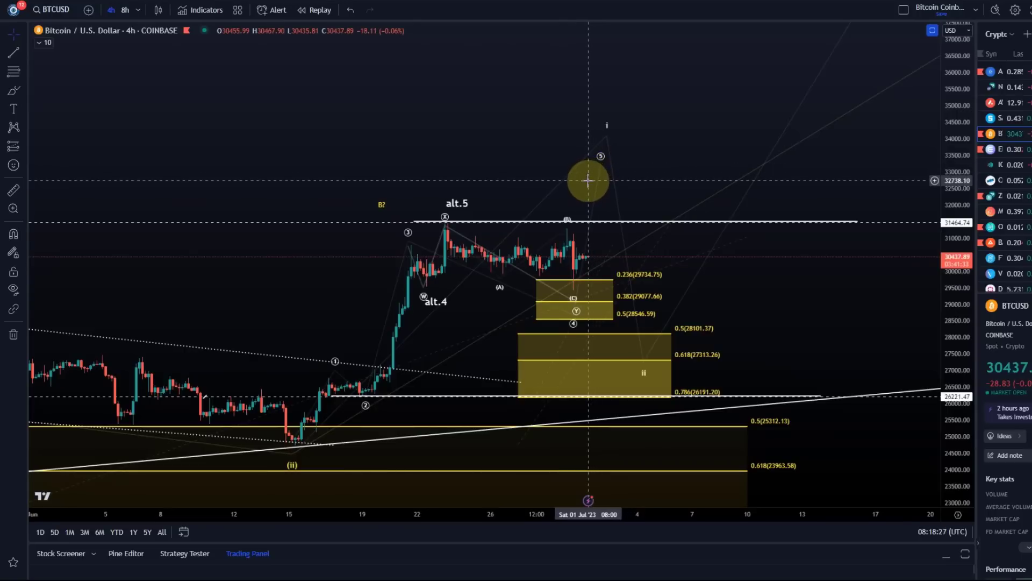
pyautogui.click(451, 204)
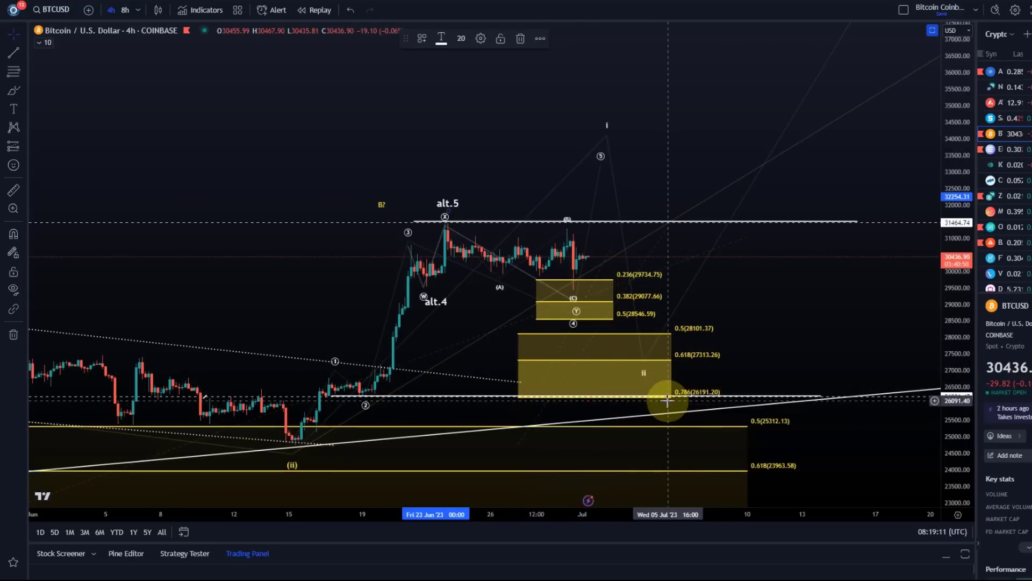
# - Move the Elliott wave's ii point from the 0.786 line up near the 0.5 Fibonacci level
pyautogui.click(645, 401)
pyautogui.click(650, 396)
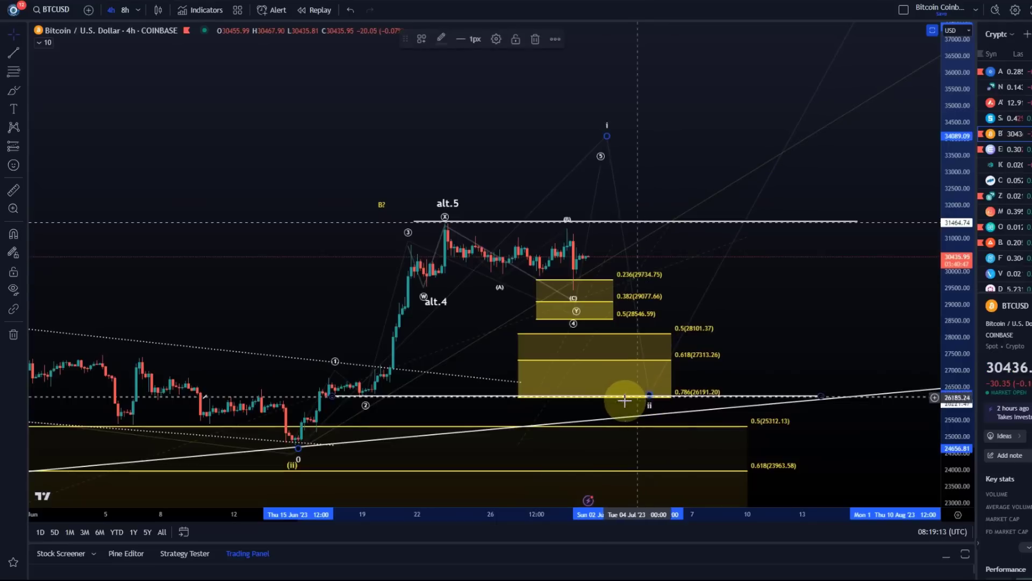
pyautogui.moveTo(644, 382); pyautogui.dragTo(669, 327)
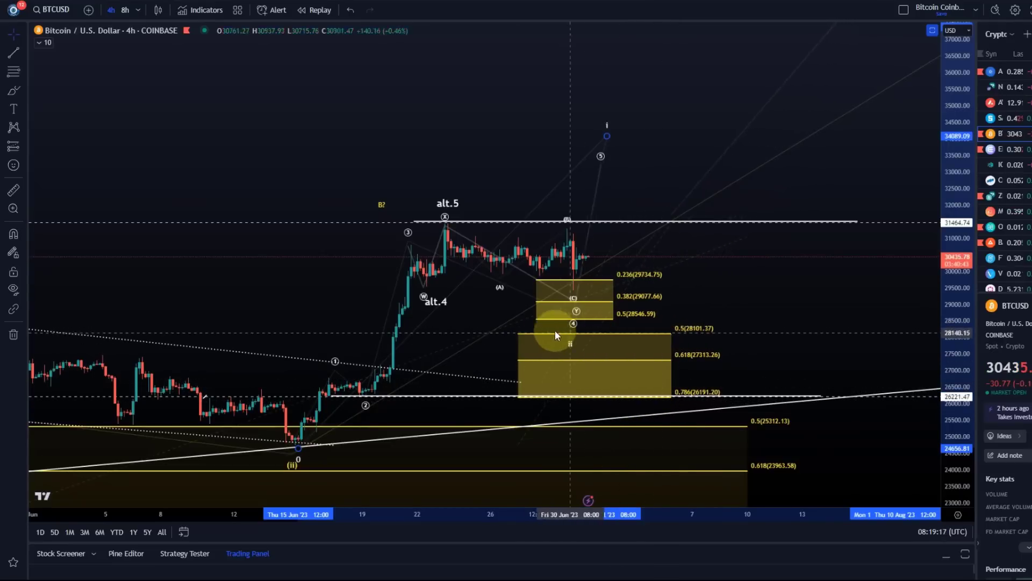
pyautogui.moveTo(514, 377); pyautogui.dragTo(665, 379)
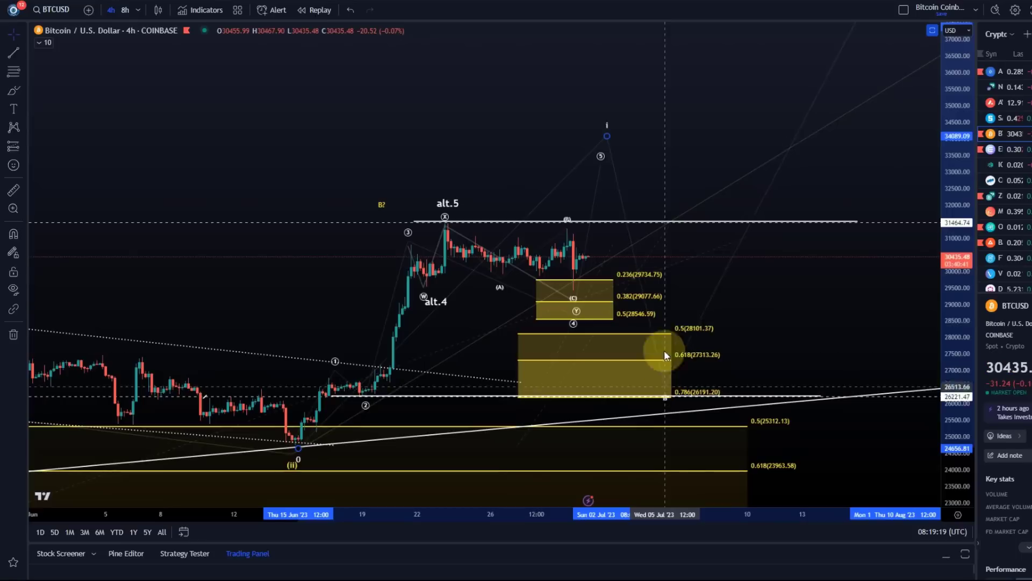
pyautogui.moveTo(648, 334); pyautogui.dragTo(666, 397)
pyautogui.moveTo(646, 355)
pyautogui.mouseDown()
pyautogui.moveTo(652, 361)
pyautogui.moveTo(576, 315)
pyautogui.moveTo(657, 356)
pyautogui.mouseUp()
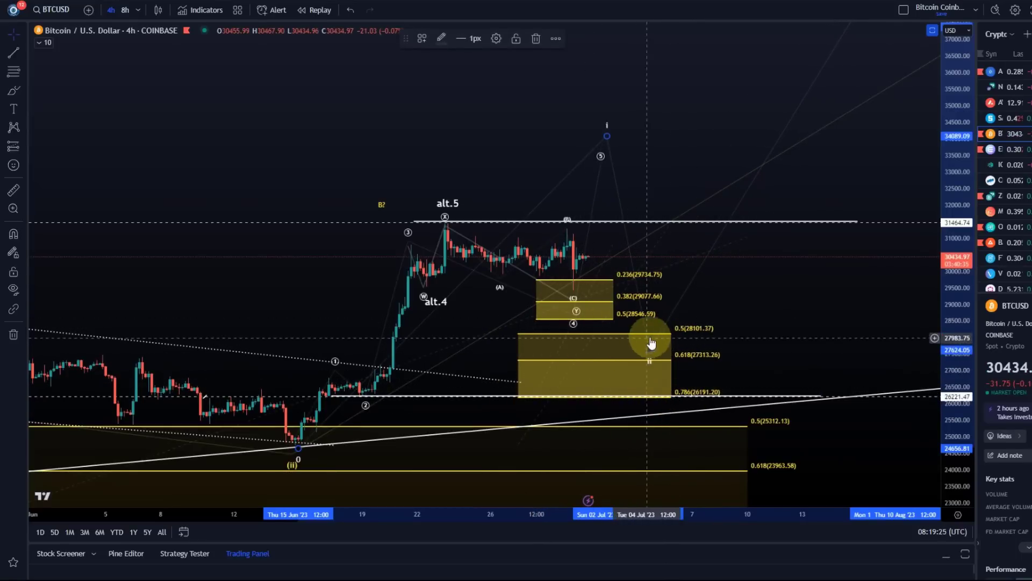